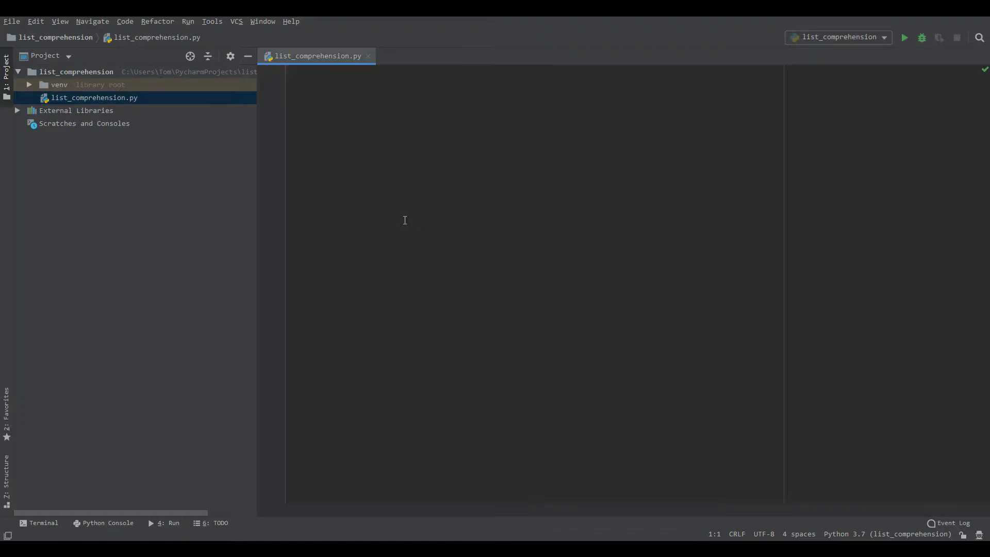
type("list")
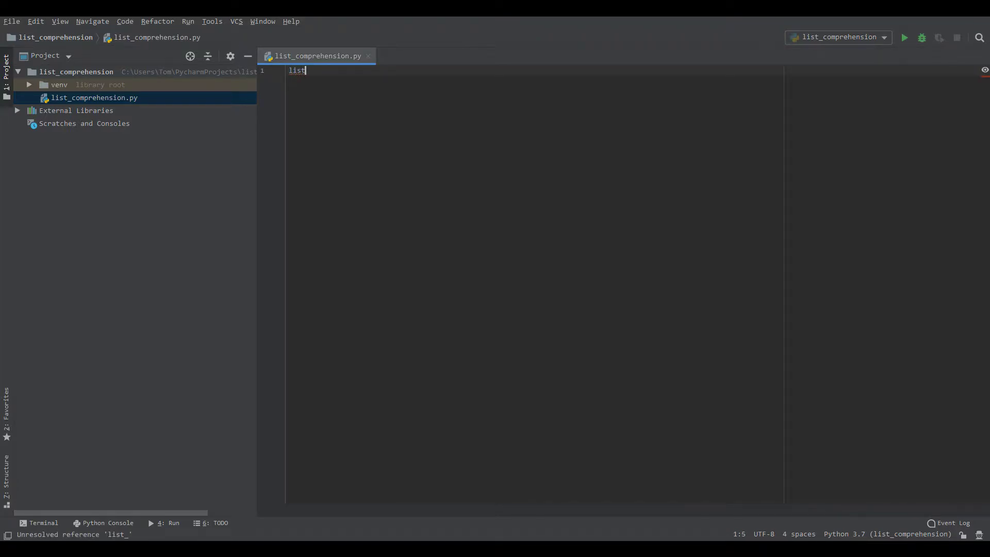
- Write list_n = [2, 3, 4, 5, 1, 2, 3, 4] on line 1, with blank lines below
key("BackSpace")
key("BackSpace")
key("BackSpace")
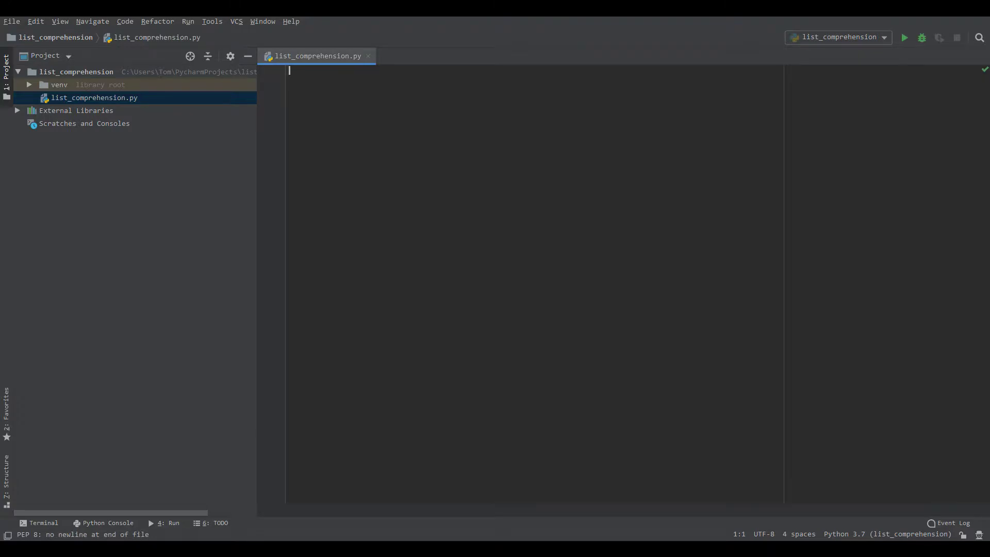
type("list_n")
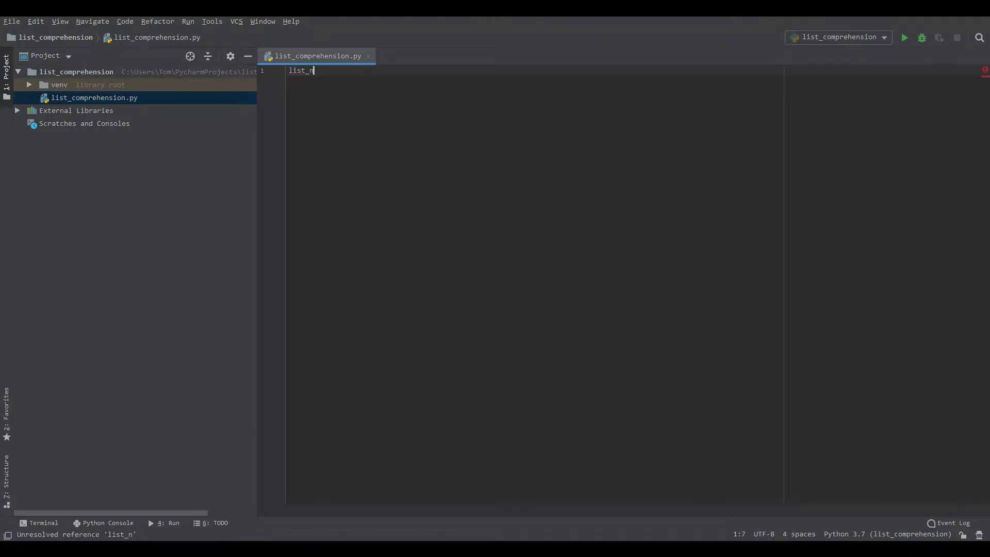
type(" = []")
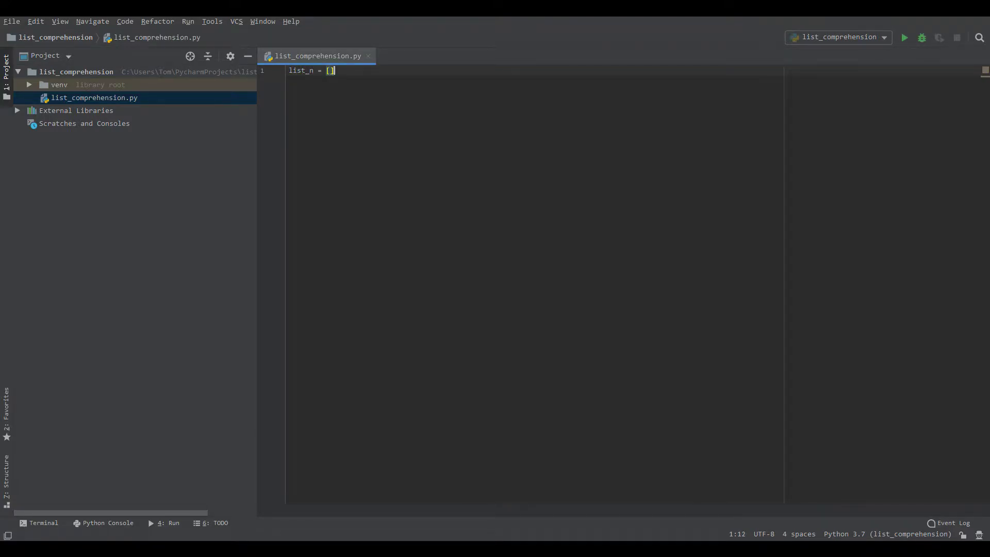
key("Left")
type("2, 3, ")
type("4, 5, 1, 2, ")
type("3, 4]")
key("Return")
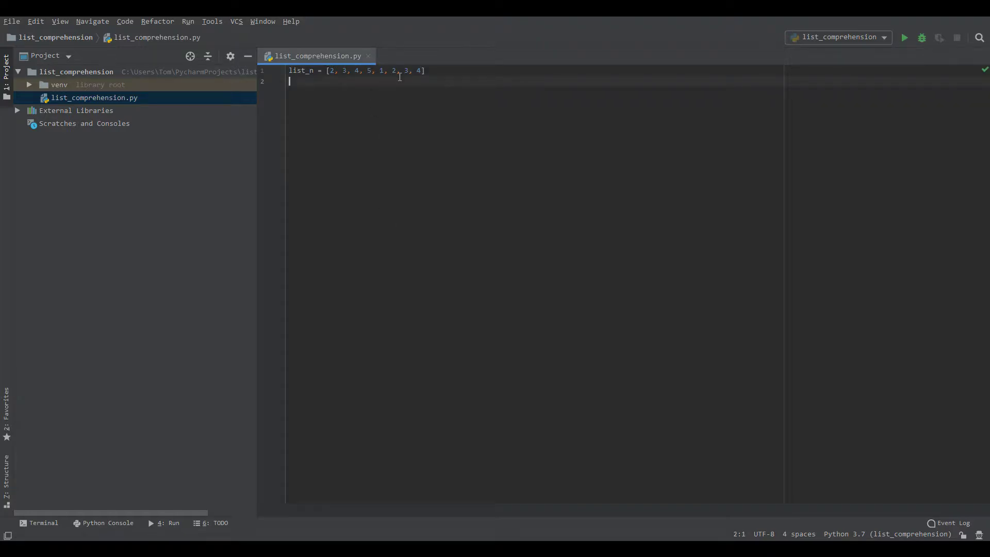
left_click_drag(424, 70, 327, 71)
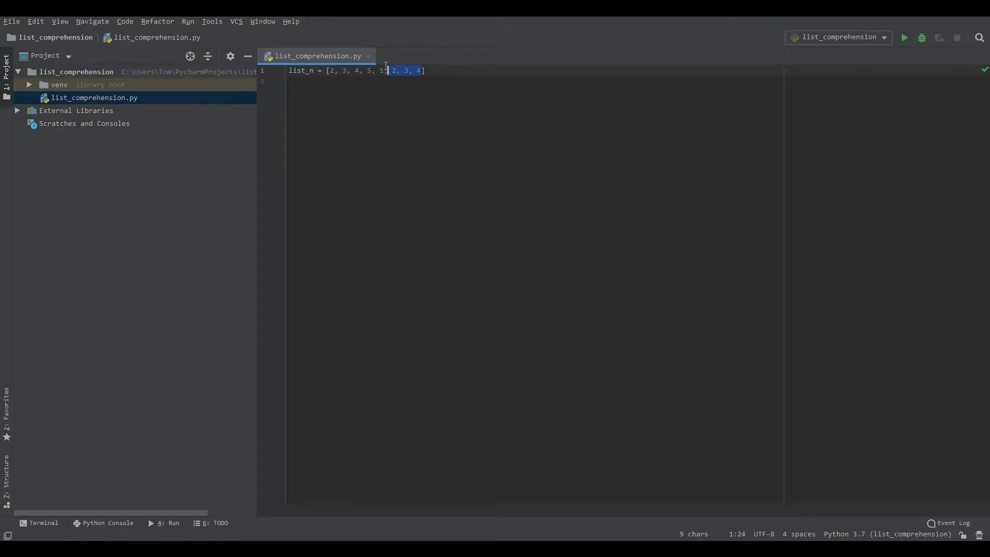
left_click(330, 87)
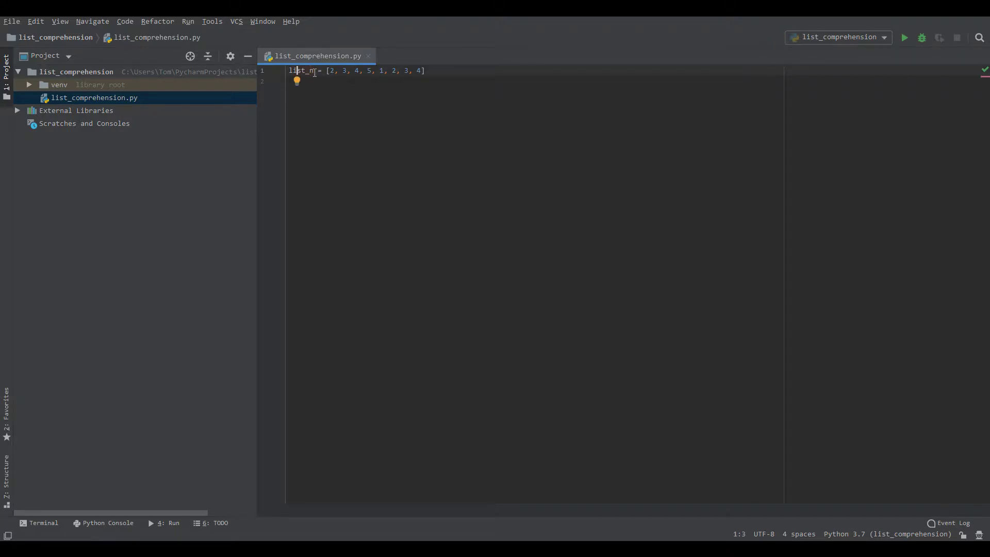
key("Return")
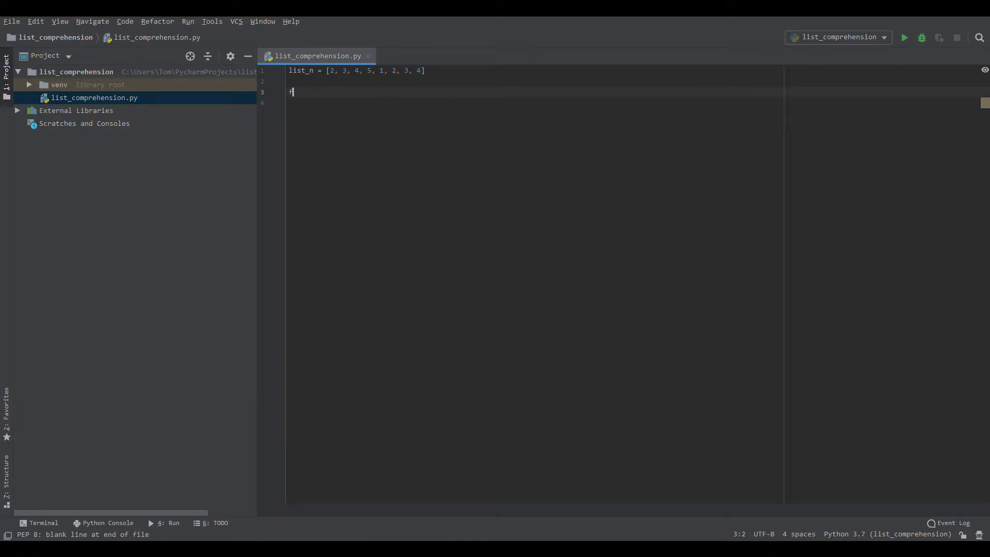
type("for")
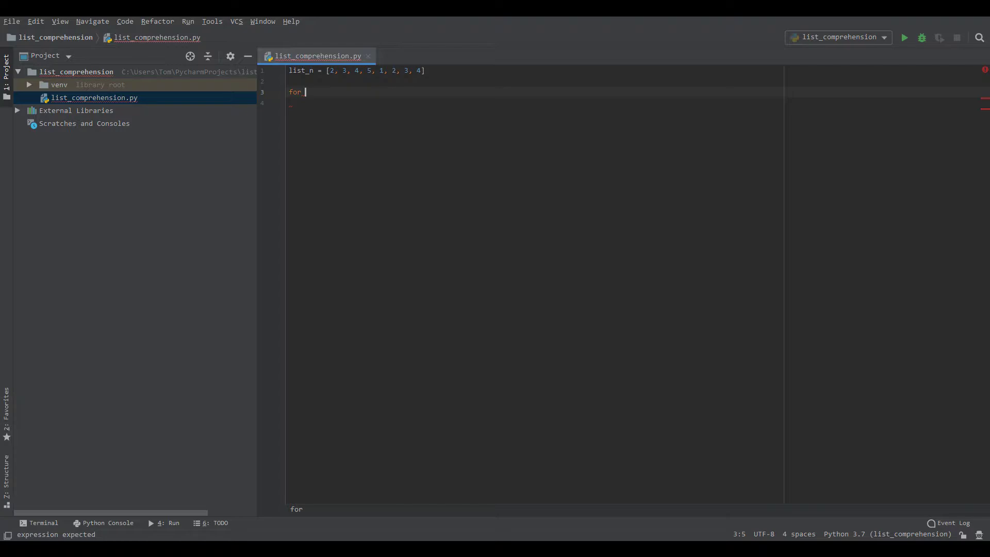
type(" i in range")
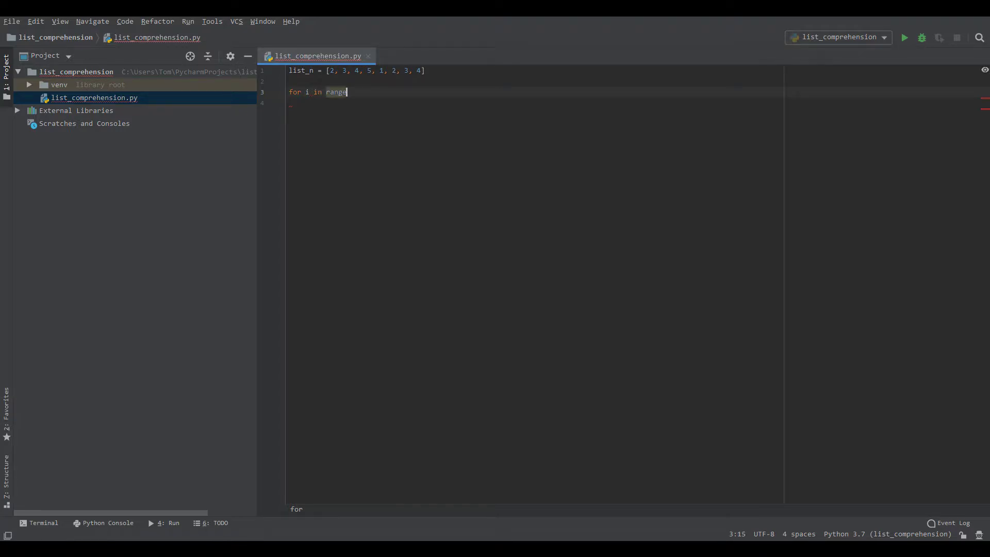
type("(0,")
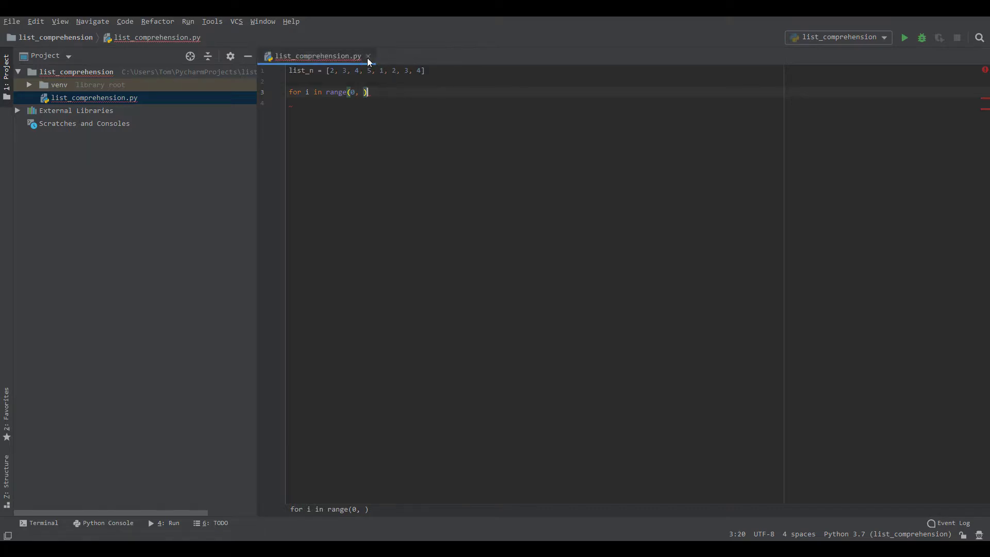
- Write a for loop over range(0, len(list_n)) that sets list_n[i] = 6 where list_n[i] == 2
left_click_drag(426, 72, 300, 71)
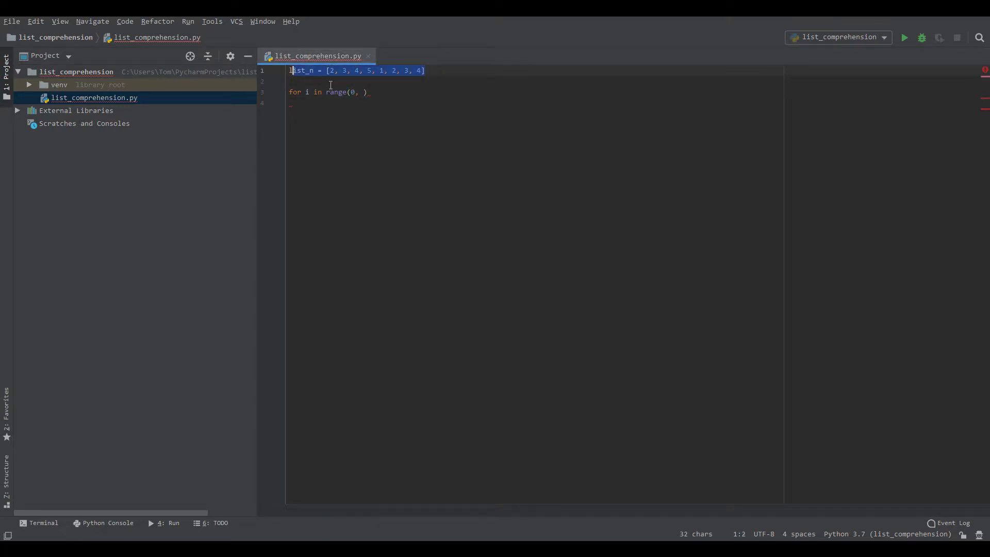
left_click(364, 92)
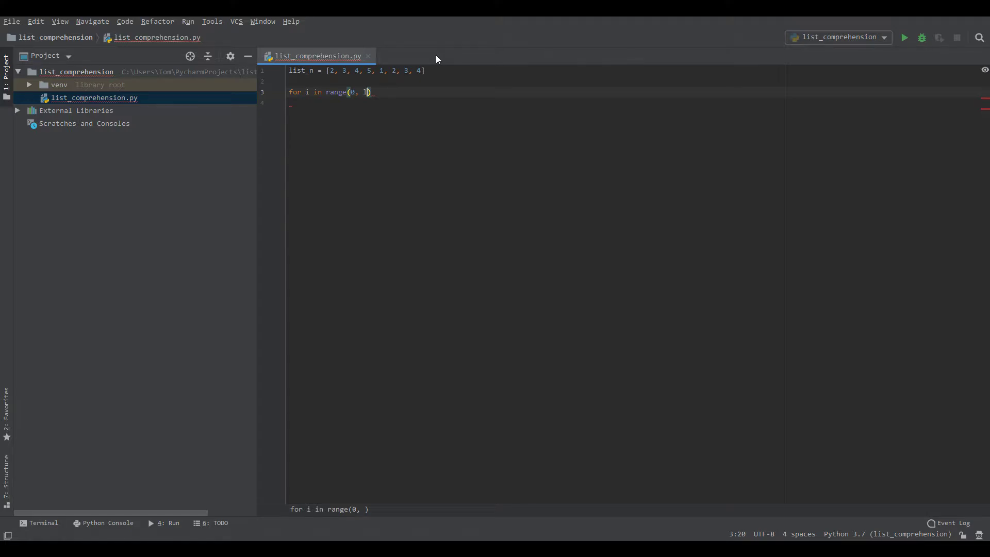
type("len(")
type("list_n")
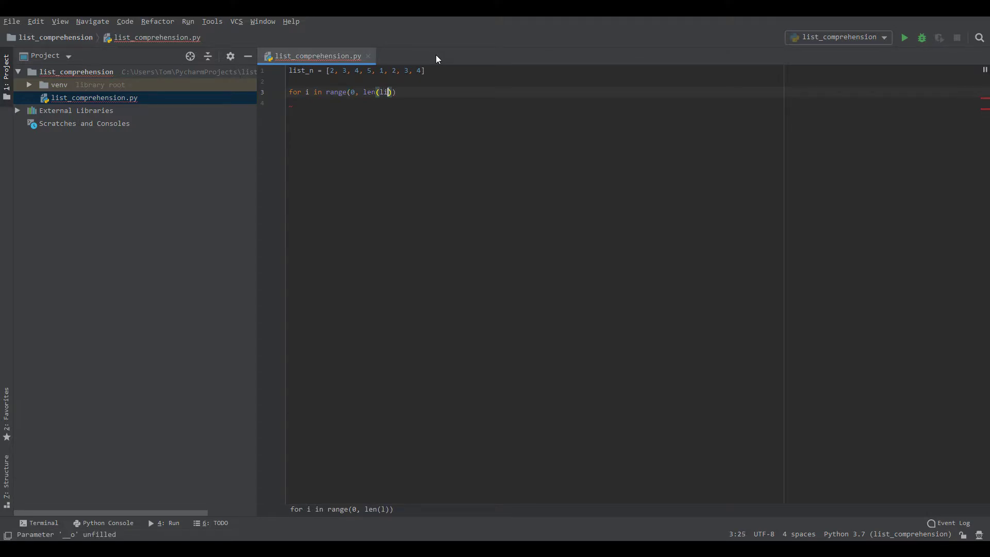
type("))")
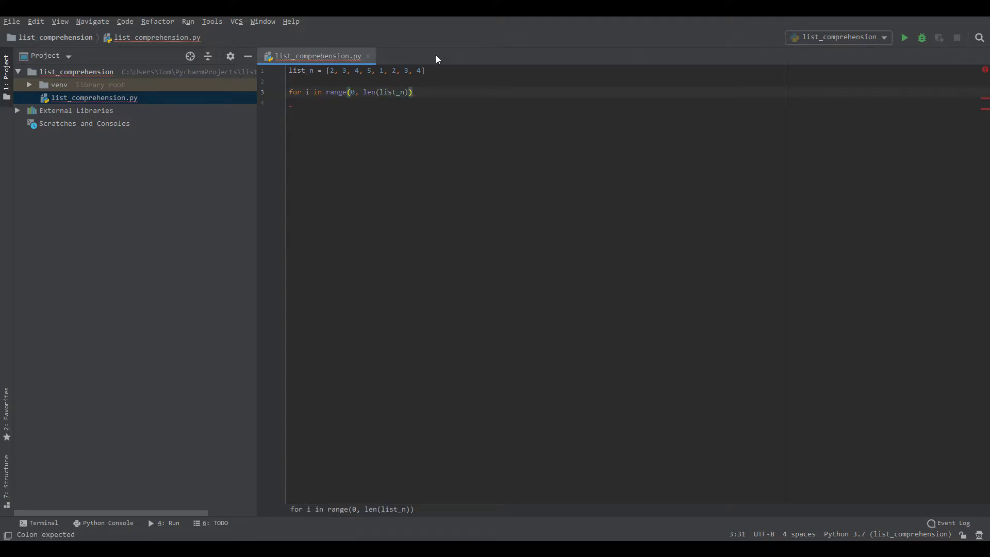
type(":")
key("Return")
type("if ")
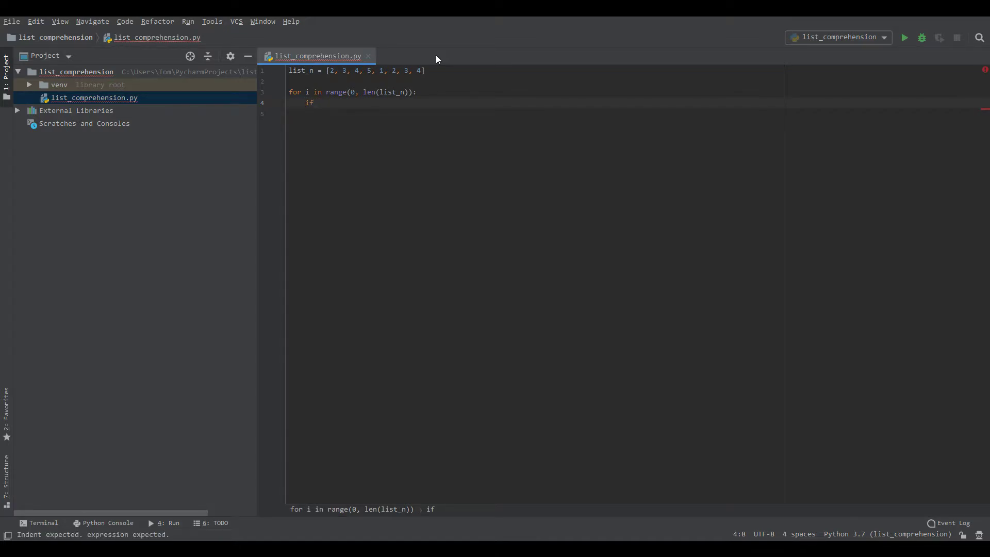
type("list")
type("_n[i")
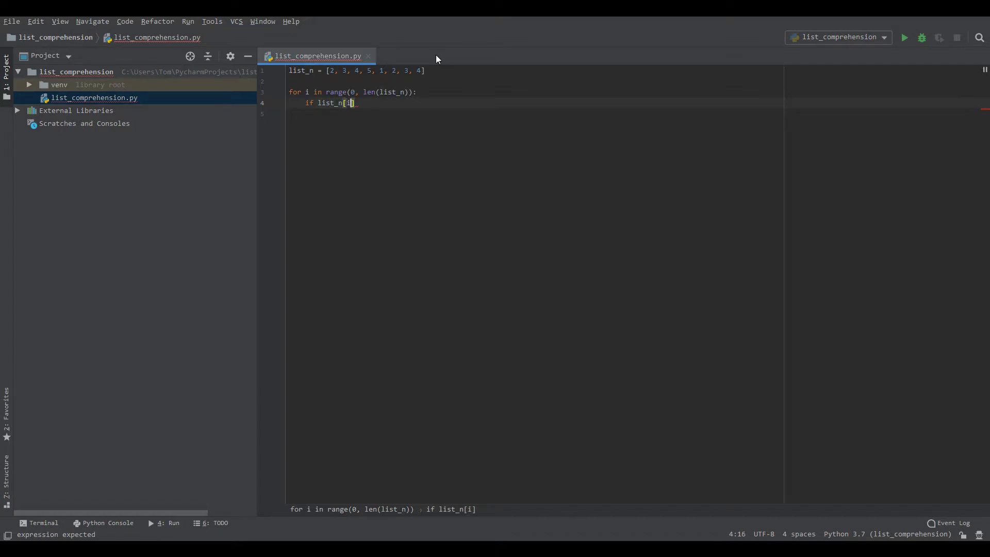
type("]:")
key("Return")
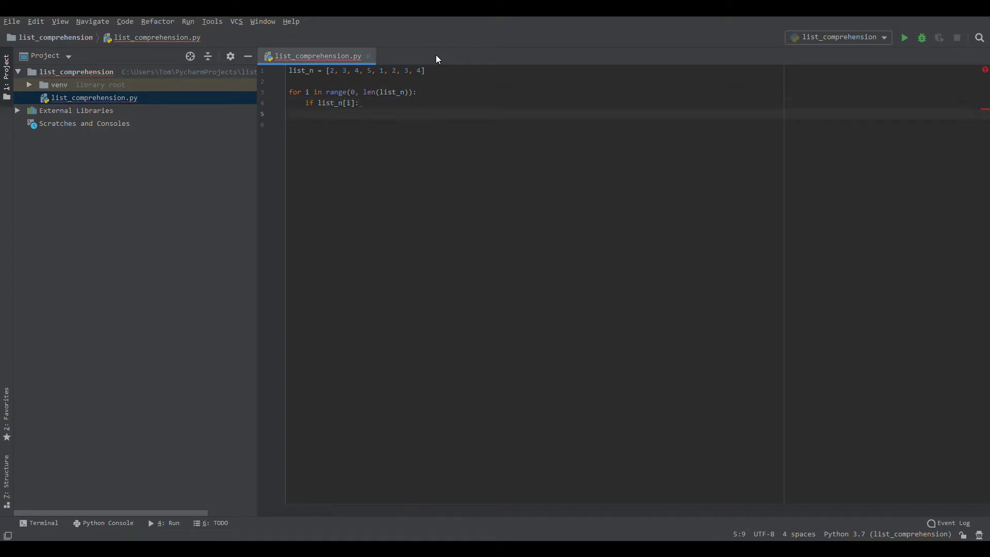
key("BackSpace")
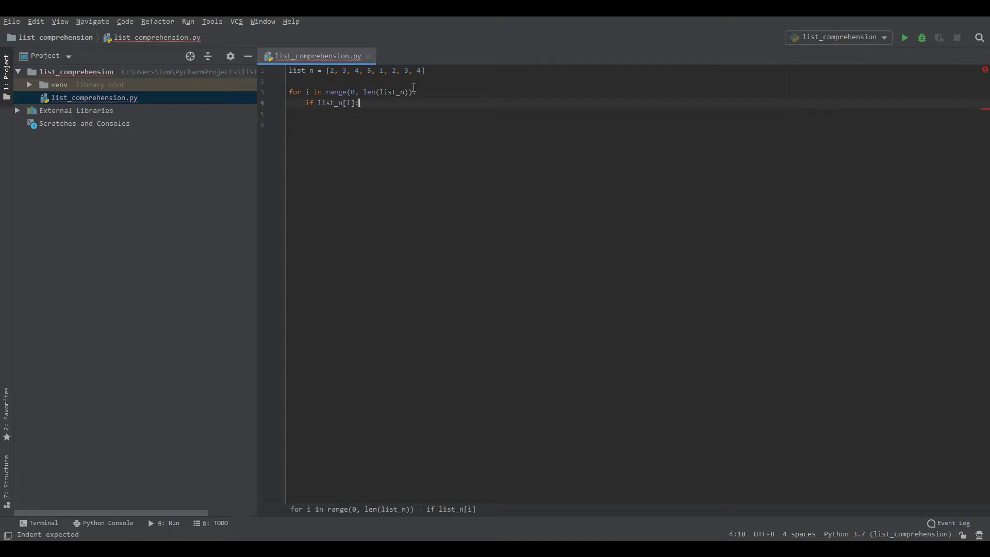
key("BackSpace")
type("== 2:")
key("Return")
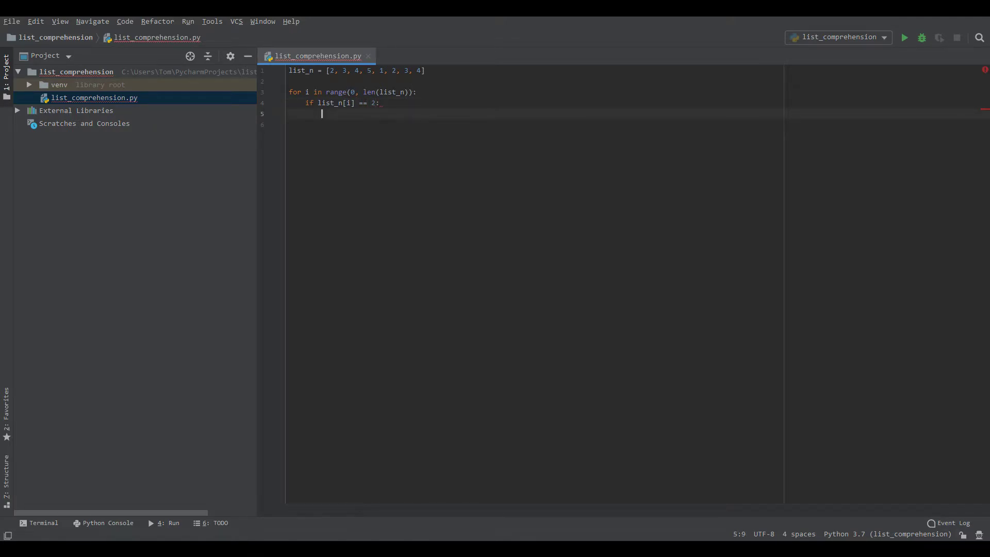
type("list_n[i")
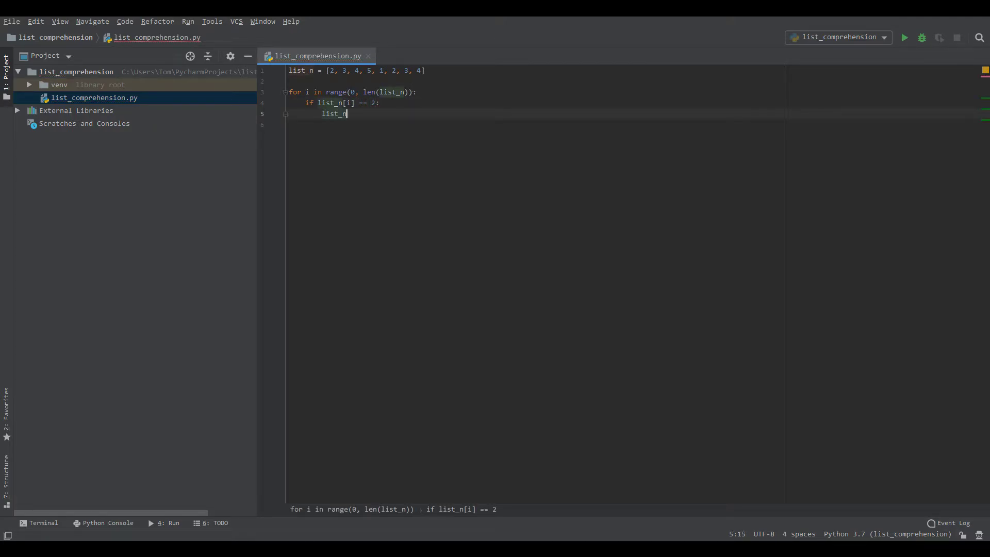
type("] = ")
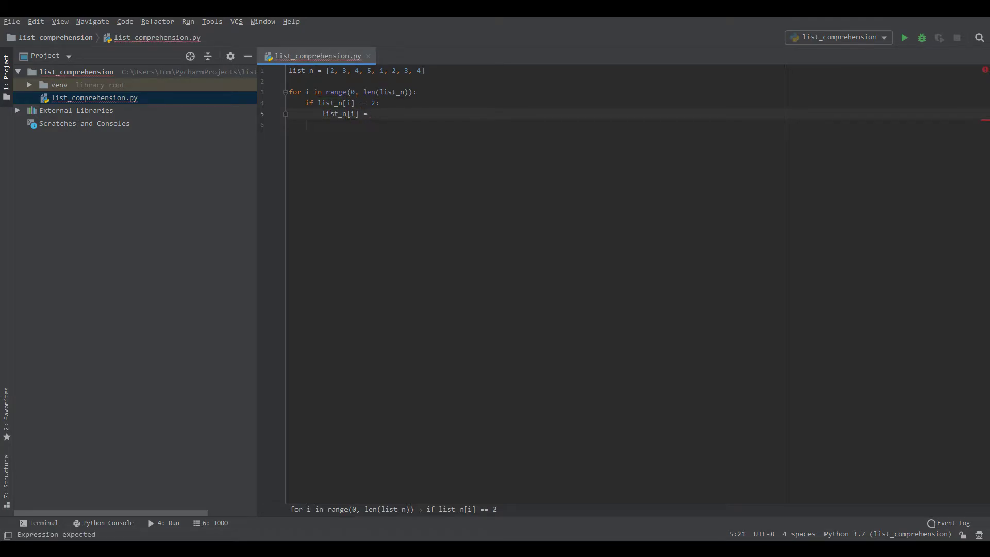
type("6")
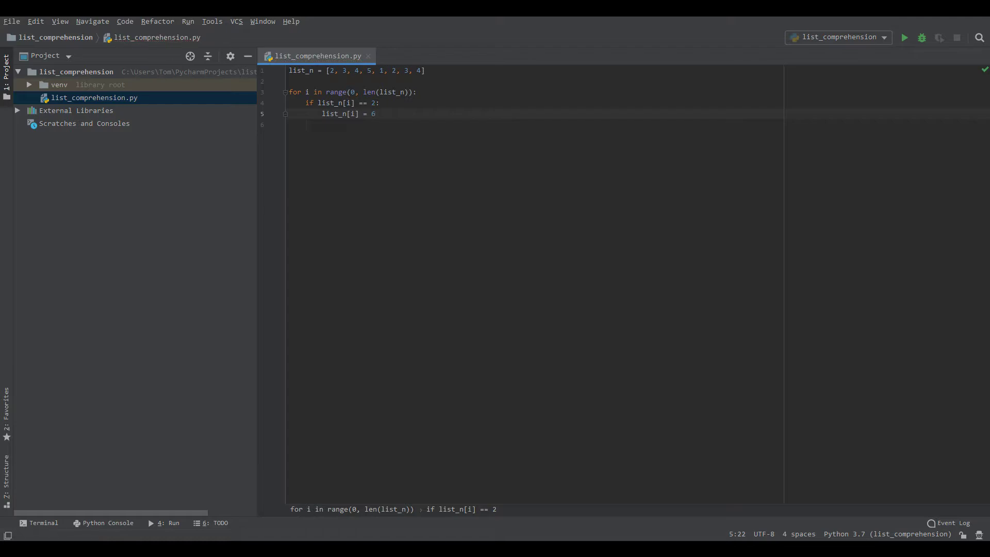
key("Return")
key("Return")
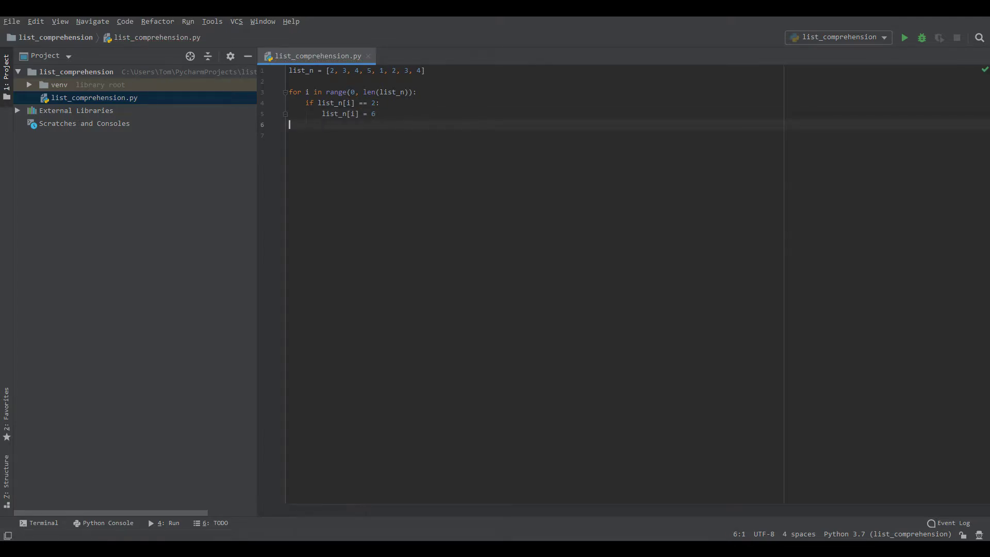
type("print")
type("(list_n")
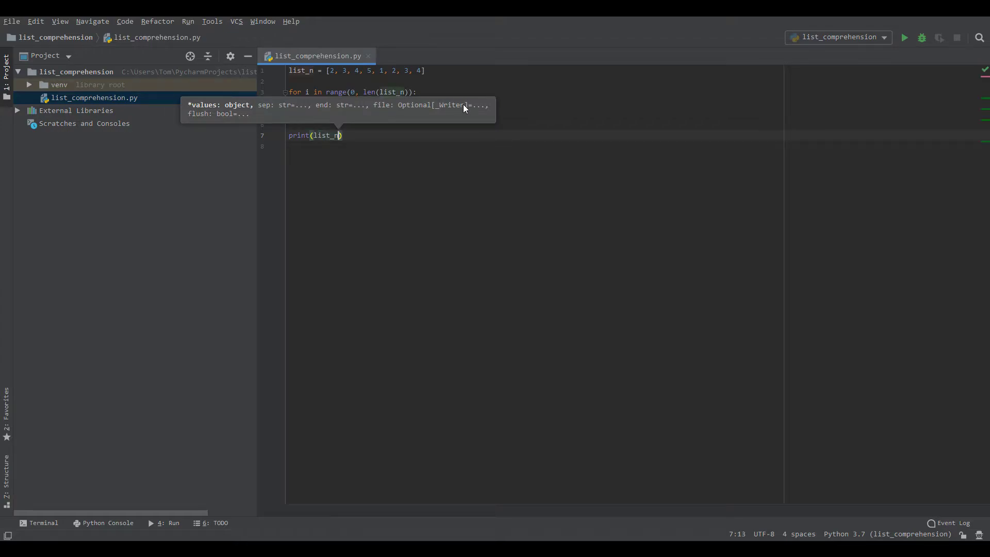
- Add print(list_n) after the loop and run the script, giving [6, 3, 4, 5, 1, 6, 3, 4]
key("End")
key("Return")
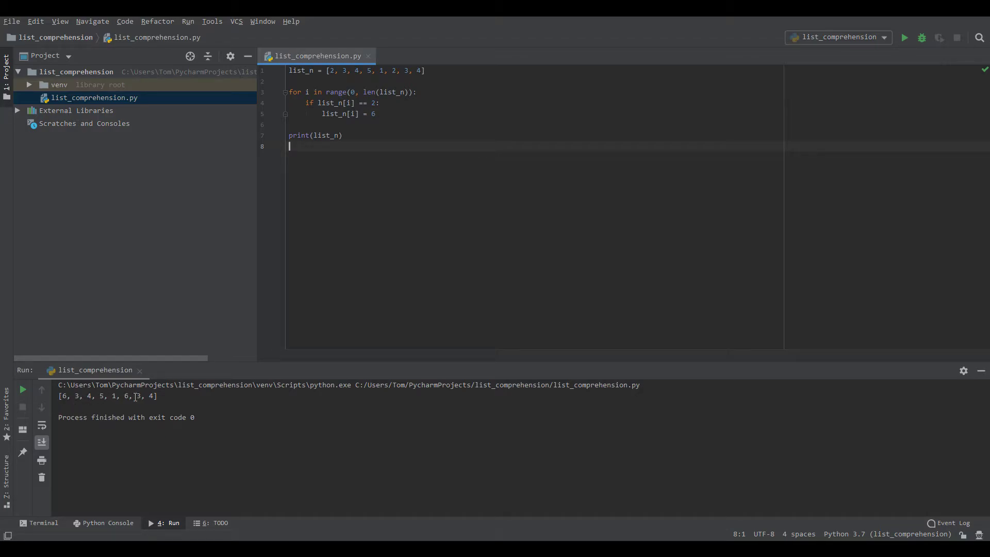
- Select the for loop block on lines 3-5
left_click(382, 122)
left_click_drag(379, 114, 287, 92)
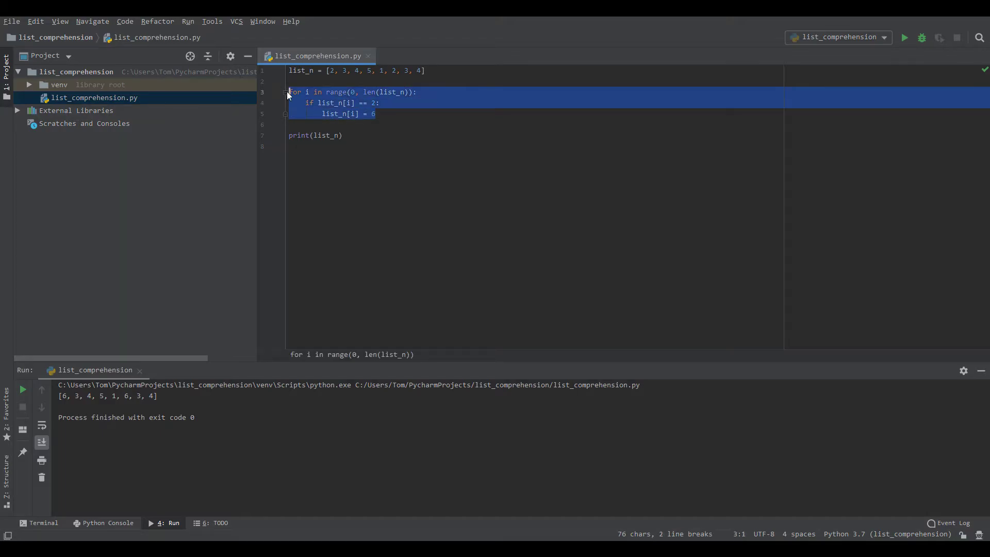
left_click(373, 137)
left_click_drag(373, 136, 289, 70)
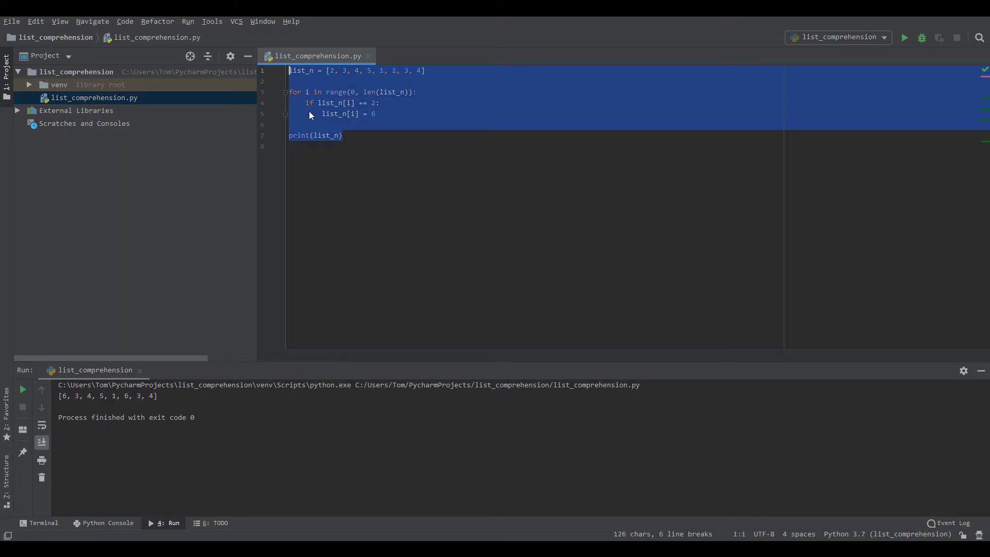
left_click(357, 135)
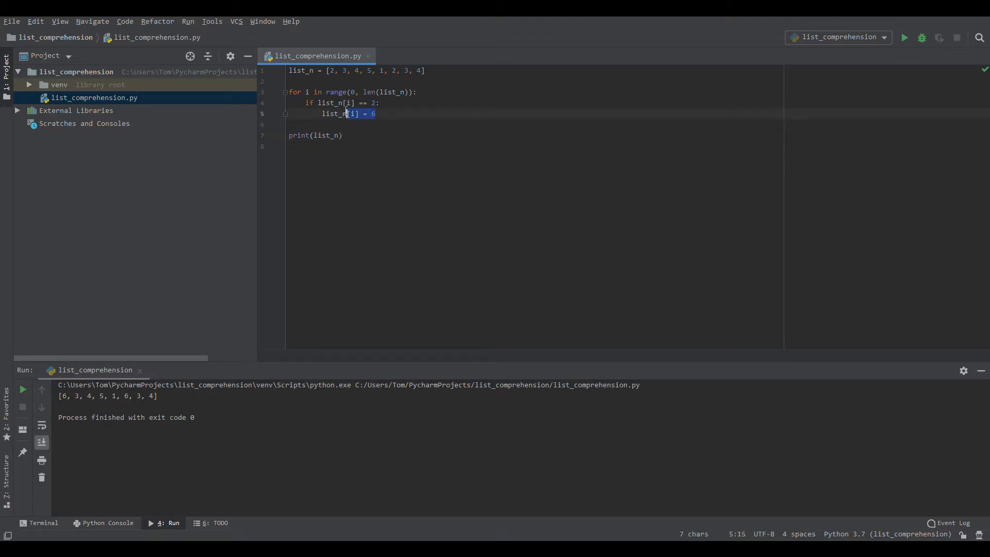
left_click_drag(377, 114, 289, 91)
type("#")
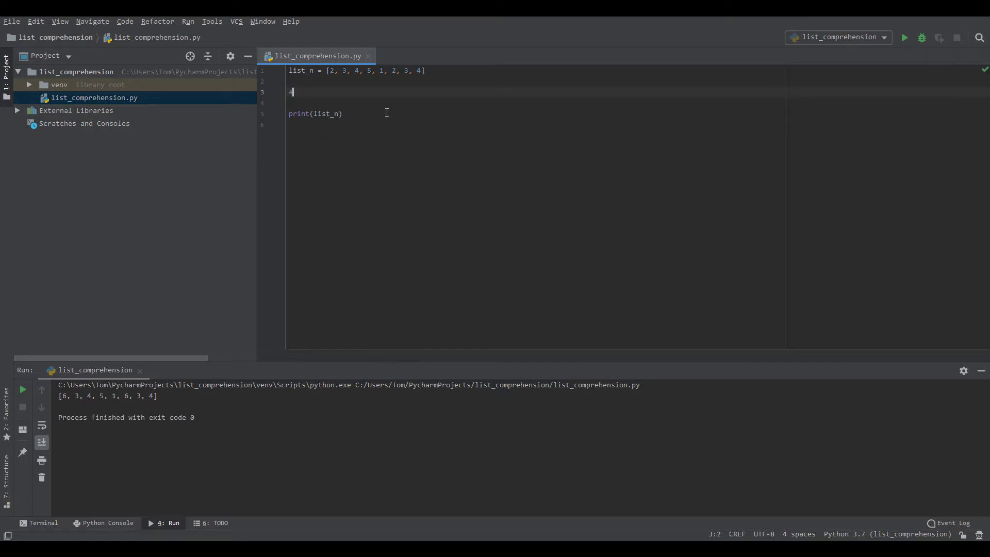
- Comment out the loop with Ctrl+/ and add two blank lines above print(list_n)
key("ctrl+z")
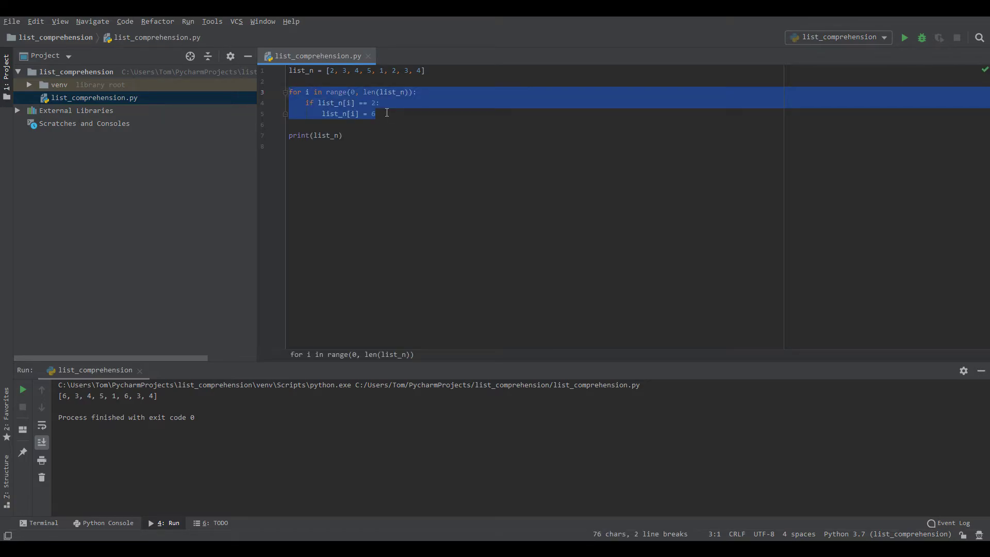
key("ctrl+slash")
key("Return")
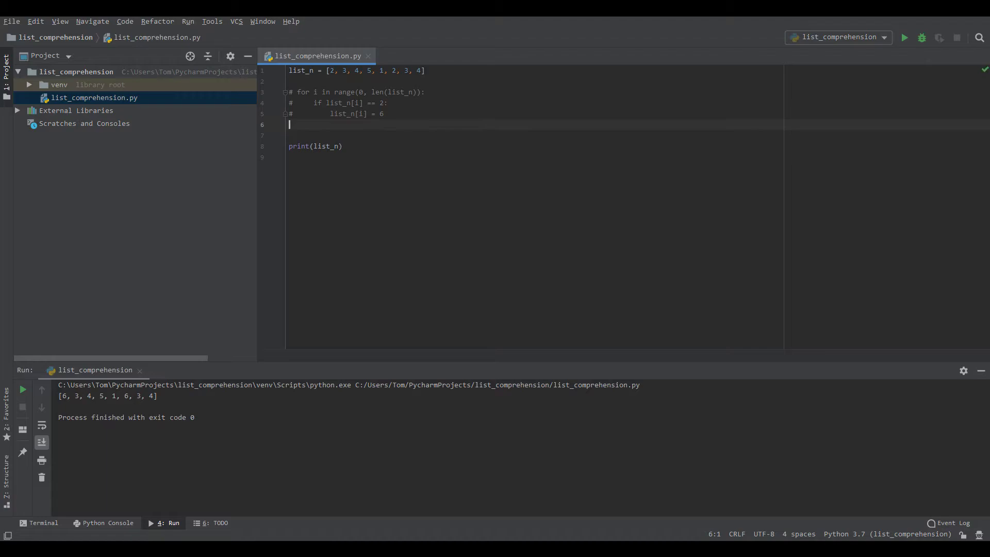
key("Return")
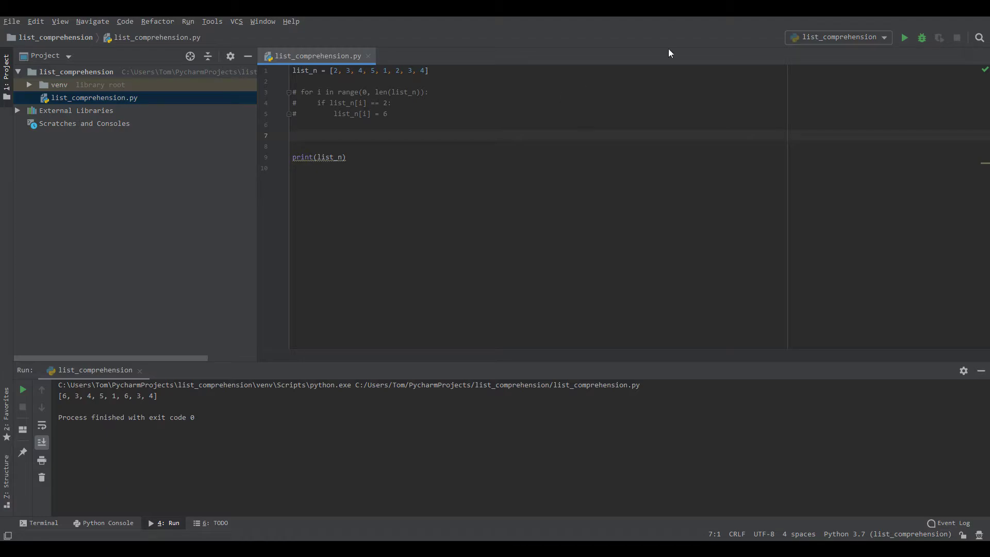
left_click_drag(388, 114, 292, 92)
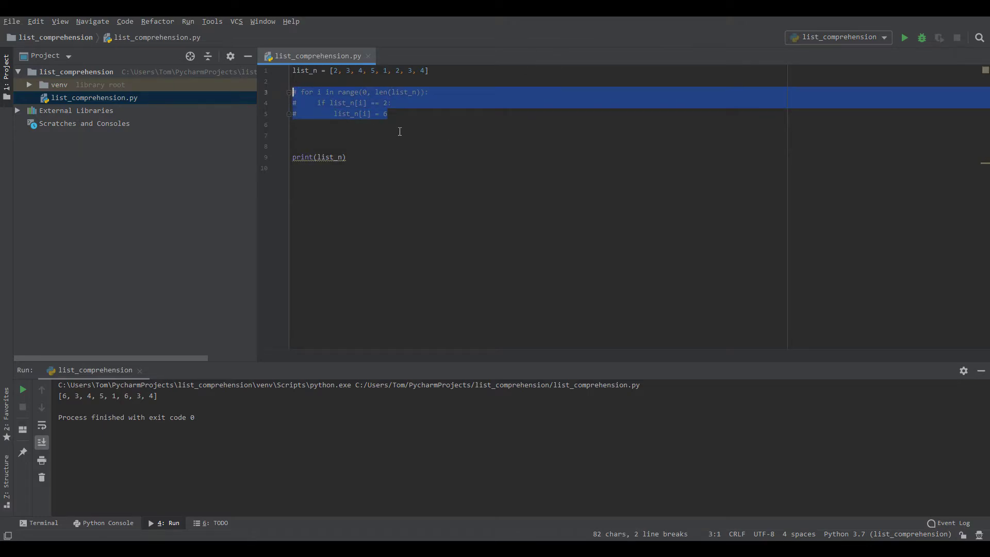
left_click(381, 135)
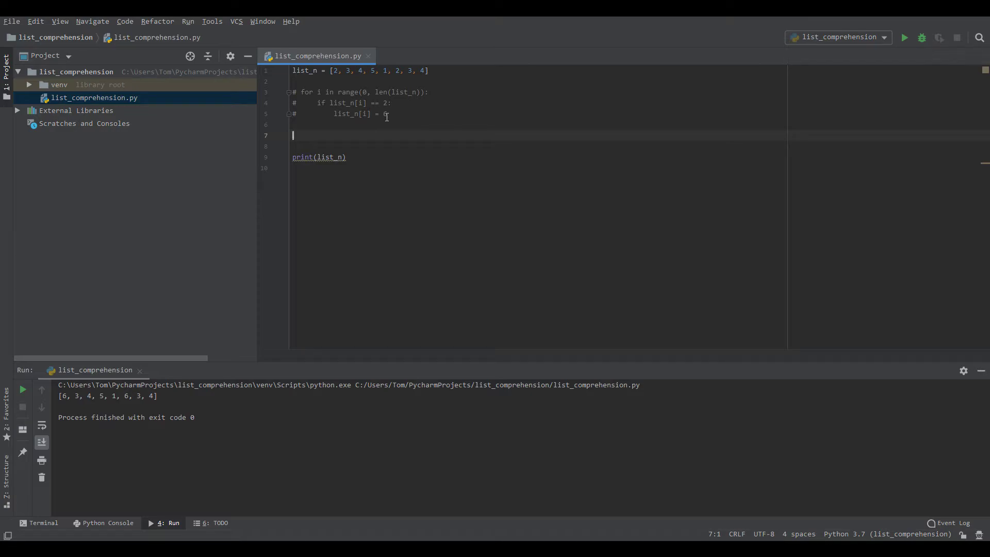
type("for ")
type("n ")
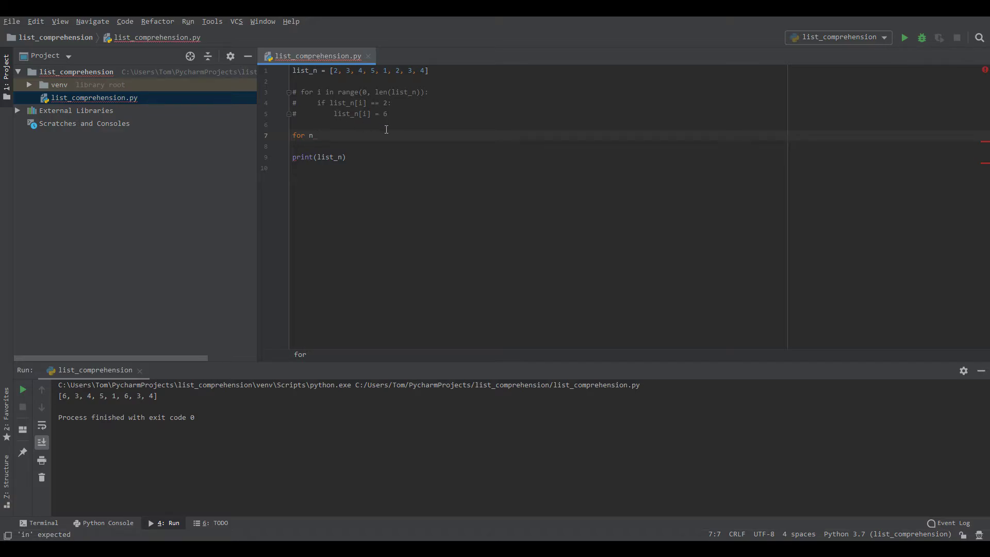
type("in ")
type("list_n")
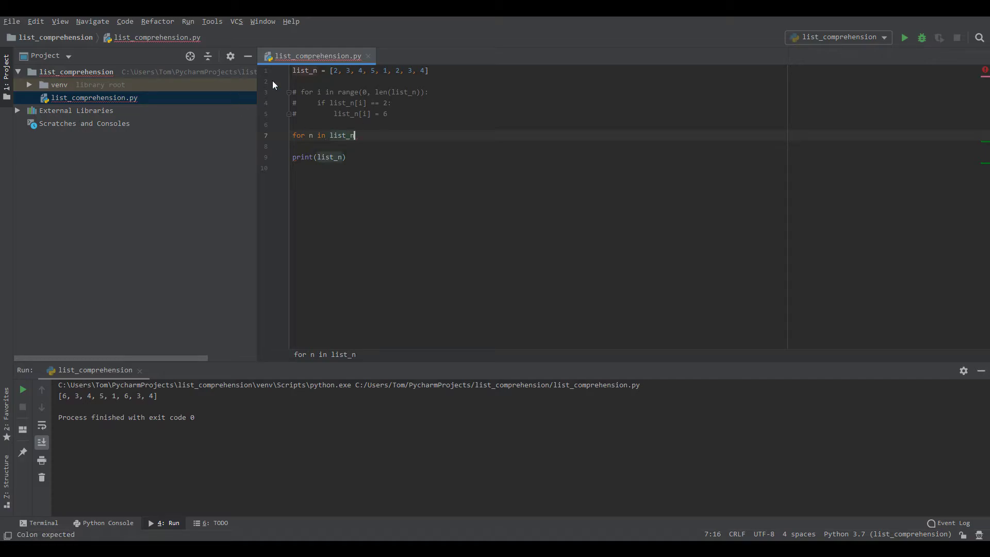
type(":")
- Write for n in list_n: print(n), comment out print(list_n), and run the script
key("Return")
type("print")
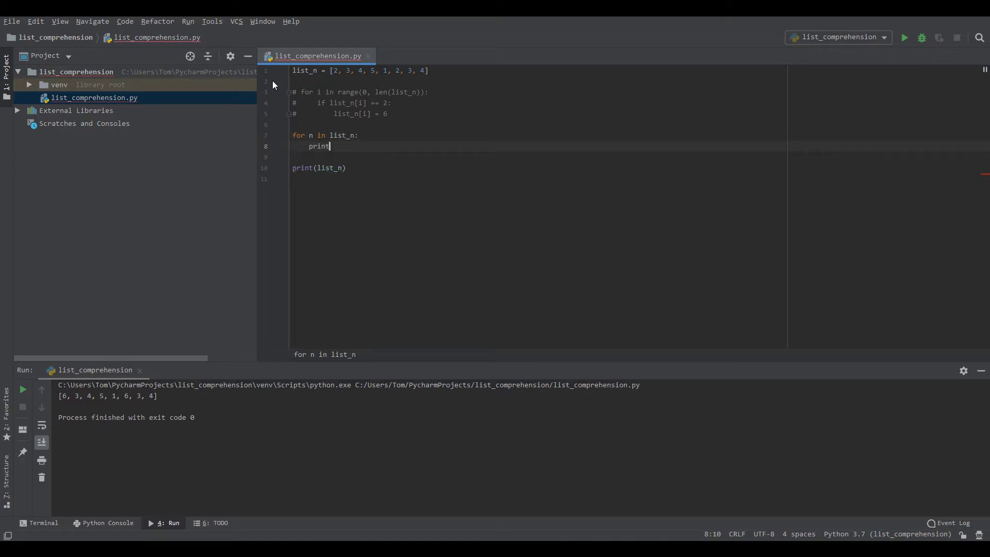
type("(n)")
left_click_drag(355, 167, 279, 171)
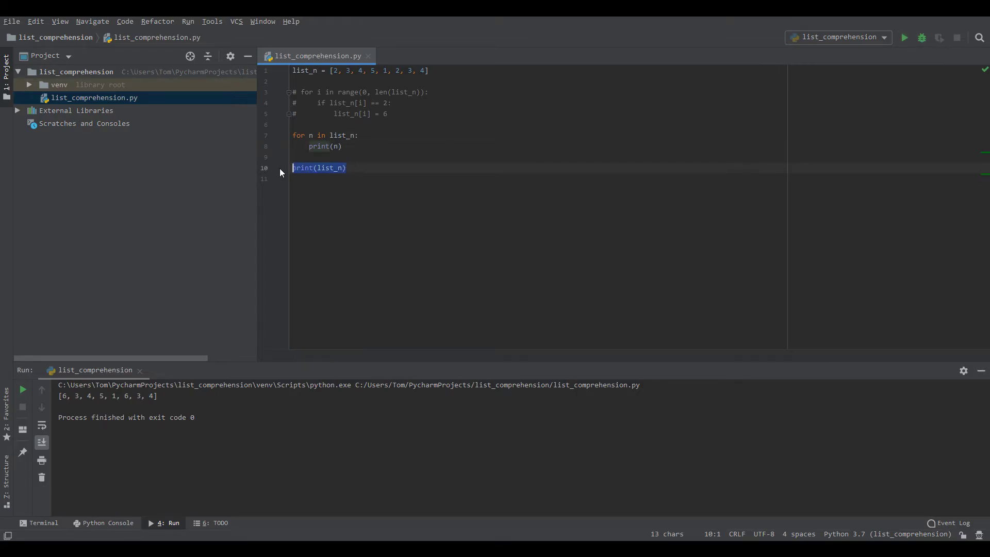
key("ctrl+slash")
left_click(905, 37)
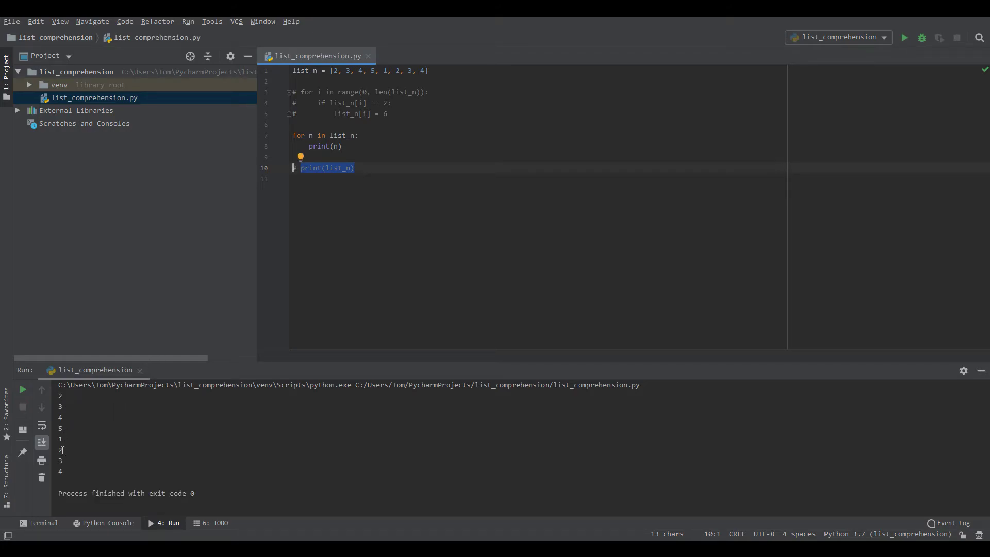
- Select the two-line printing loop for removal
left_click(350, 146)
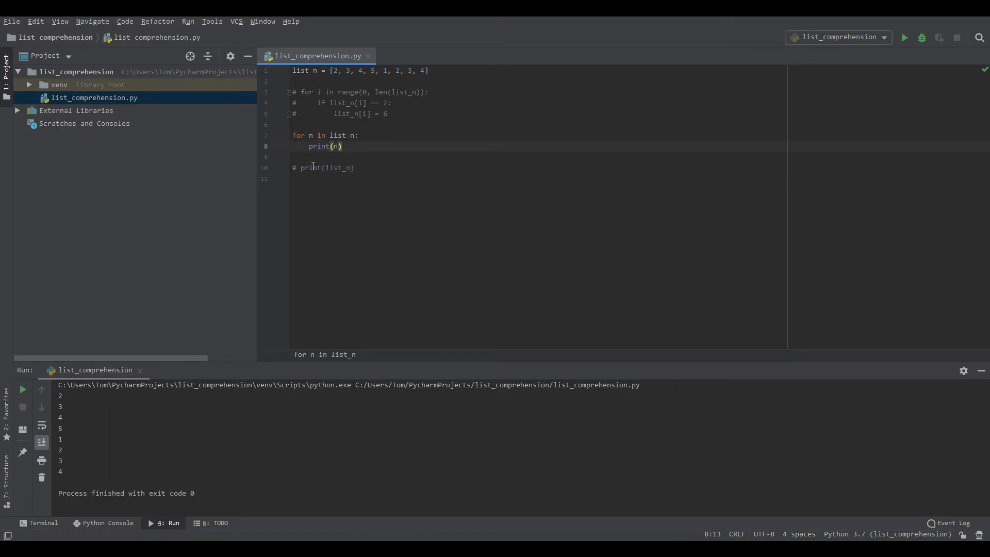
left_click_drag(310, 136, 353, 136)
left_click(342, 146)
left_click_drag(345, 146, 288, 137)
- Delete the printing loop and write list_n = [6 if n == 2 else n for n in list_n] on line 7
key("BackSpace")
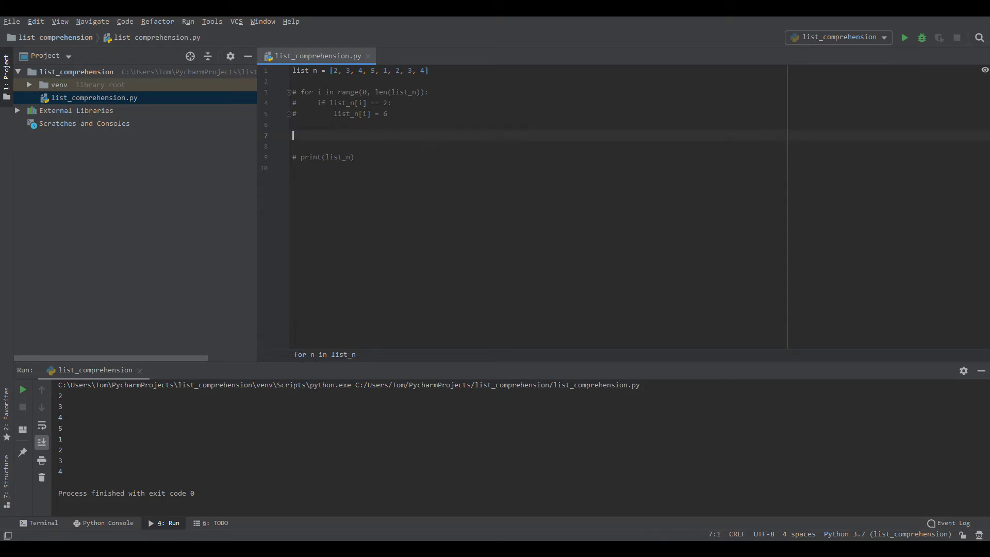
type("list")
type("_n = [")
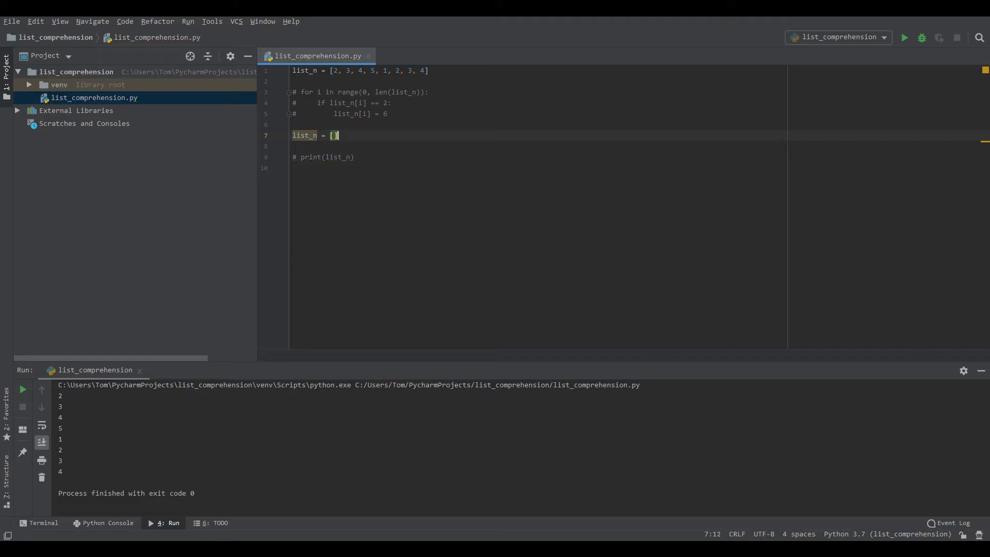
key("Left")
type("6")
type(" if ")
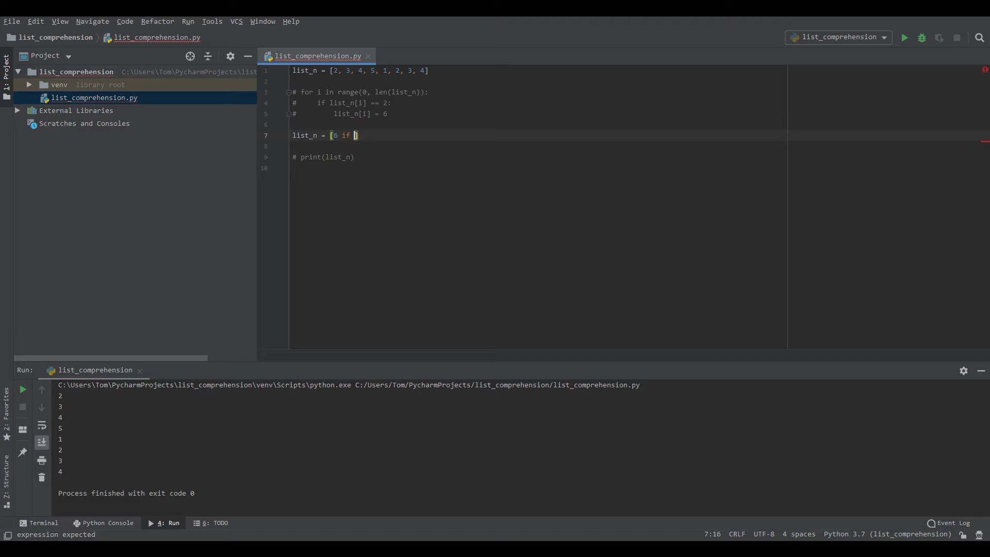
type("n == ")
type("2")
type(" else ")
type("n")
type(" for")
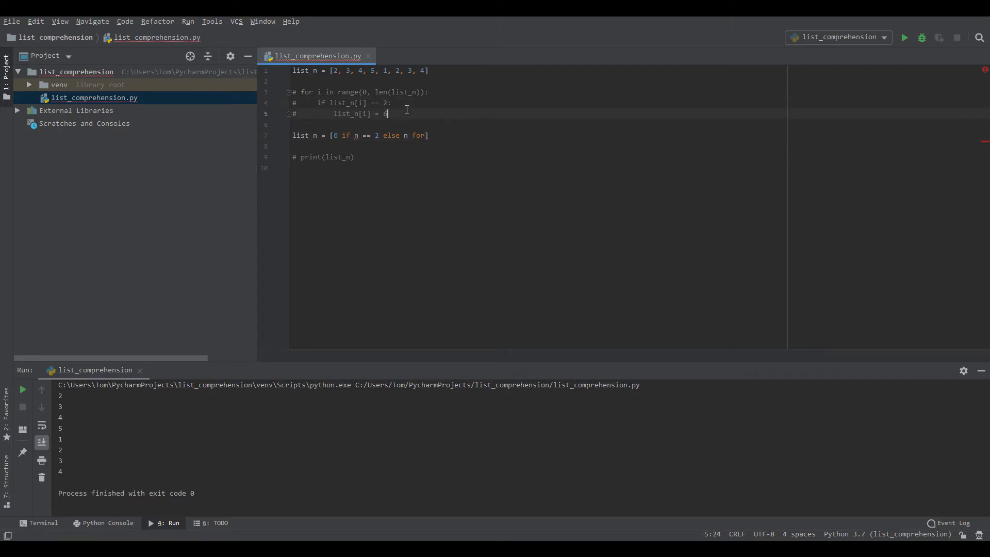
left_click_drag(387, 114, 293, 83)
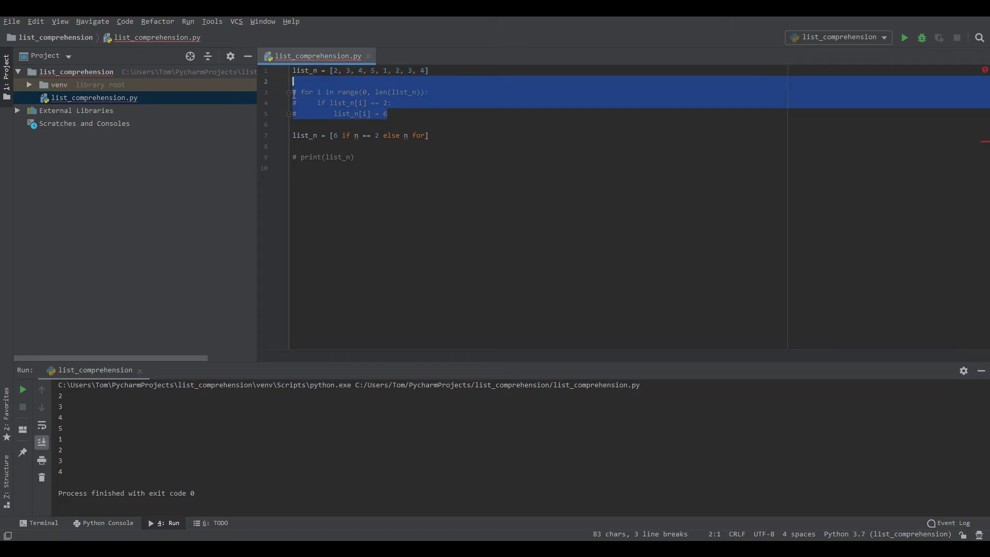
left_click(426, 114)
left_click(428, 138)
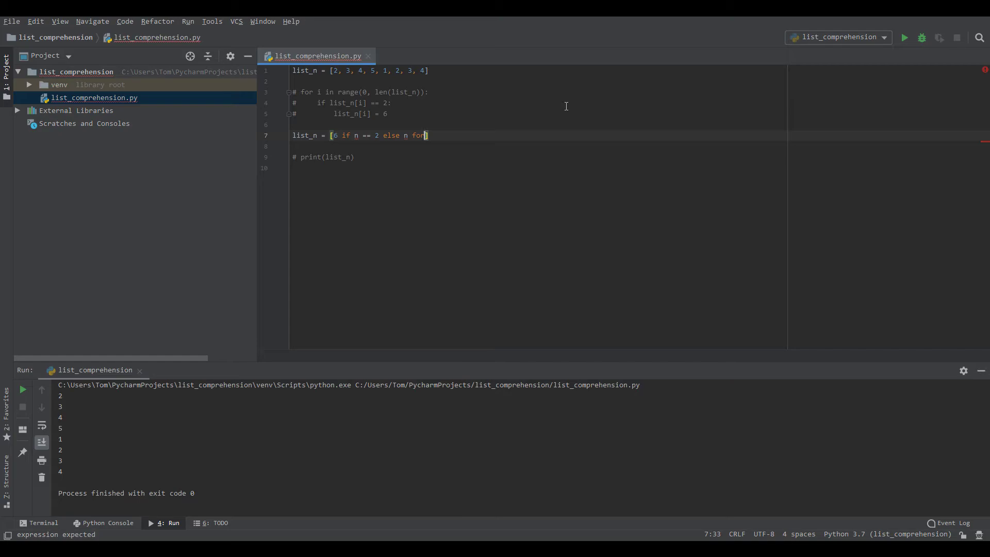
type("n in list_n")
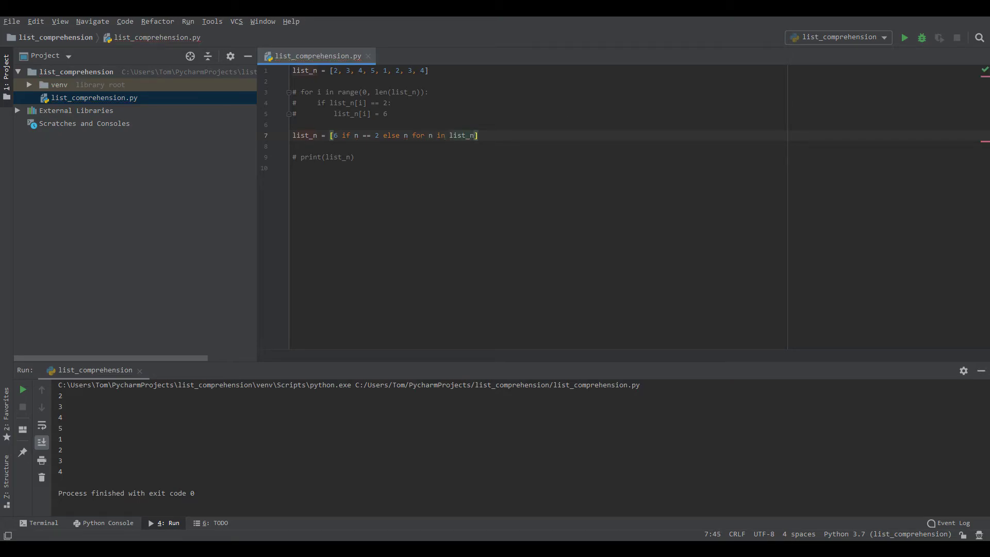
left_click(481, 136)
left_click_drag(415, 136, 471, 128)
mouse_move(429, 92)
left_mouse_down()
mouse_move(350, 83)
mouse_move(293, 93)
left_mouse_up()
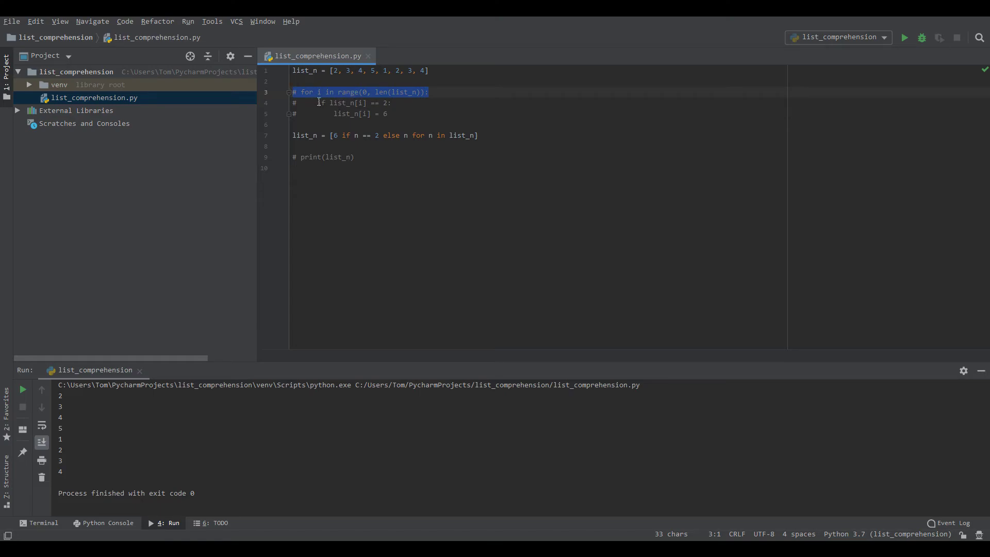
left_click(467, 136)
left_click(411, 136)
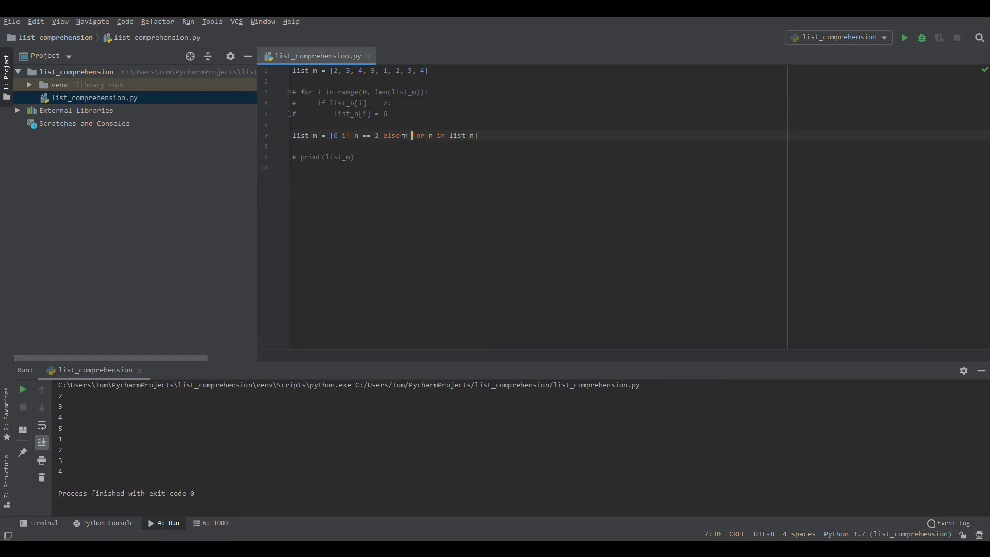
left_click_drag(408, 136, 334, 136)
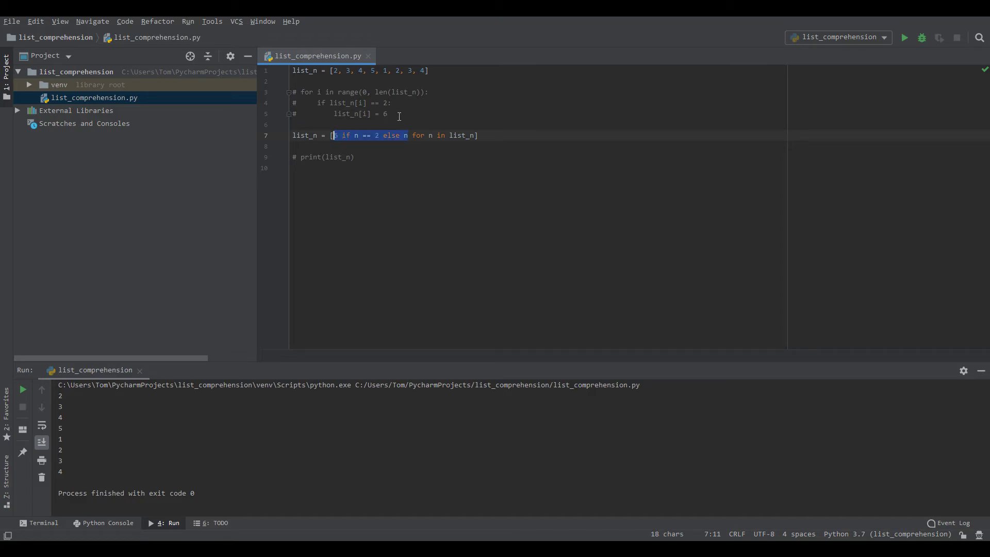
left_click(344, 137)
double_click(431, 135)
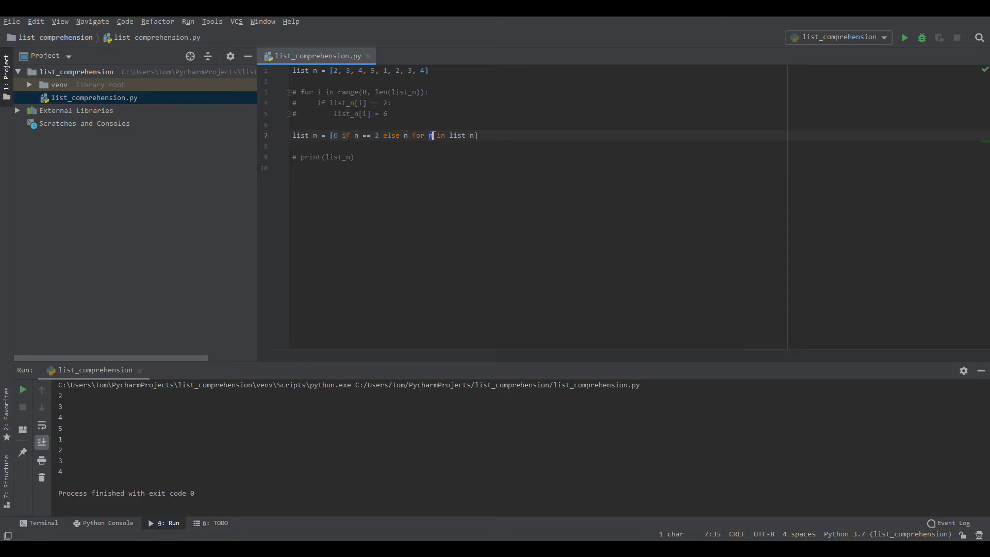
left_click(478, 135)
left_click(329, 136)
left_click(513, 132)
- Uncomment print(list_n) on line 9 and run the script, outputting [6, 3, 4, 5, 1, 6, 3, 4]
left_click(315, 158)
key("ctrl+slash")
left_click(902, 39)
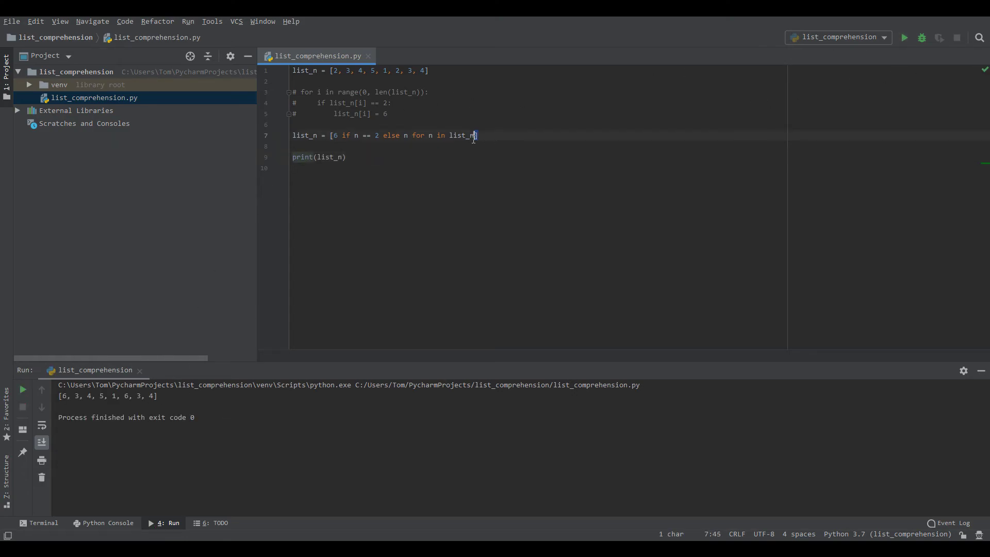
left_click_drag(480, 136, 285, 132)
left_click(410, 113)
left_click_drag(401, 115, 299, 93)
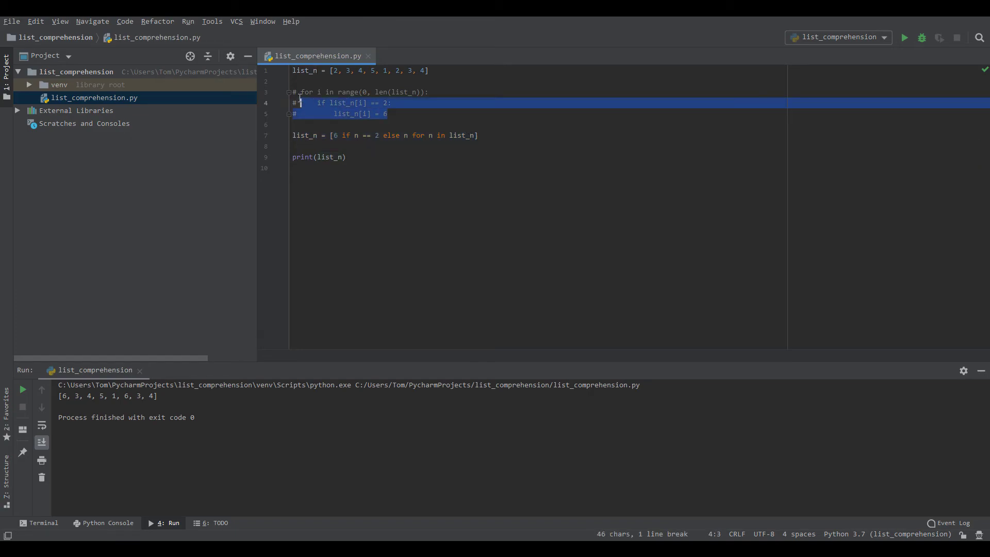
left_click(432, 114)
left_click(491, 135)
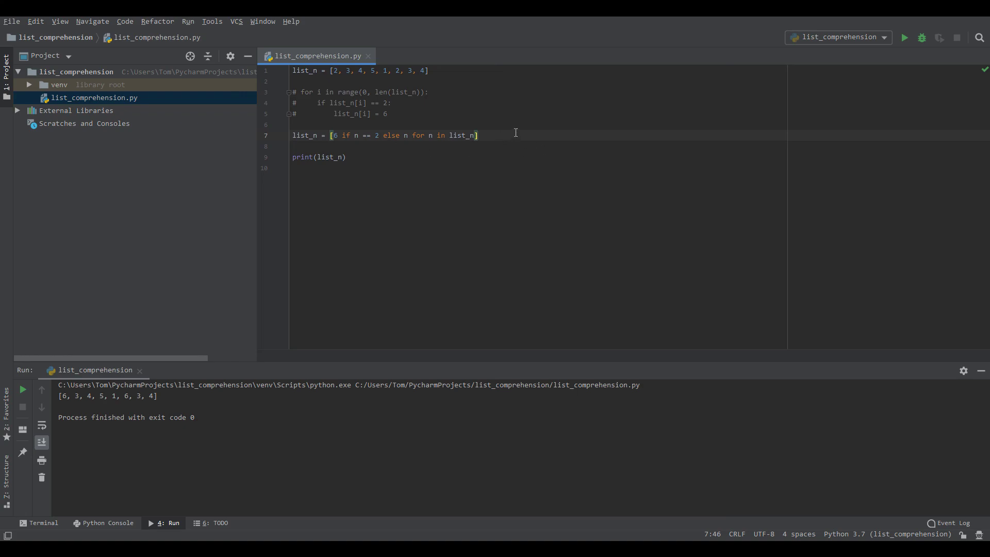
left_click_drag(516, 134, 291, 135)
left_click(485, 136)
left_click_drag(388, 114, 291, 92)
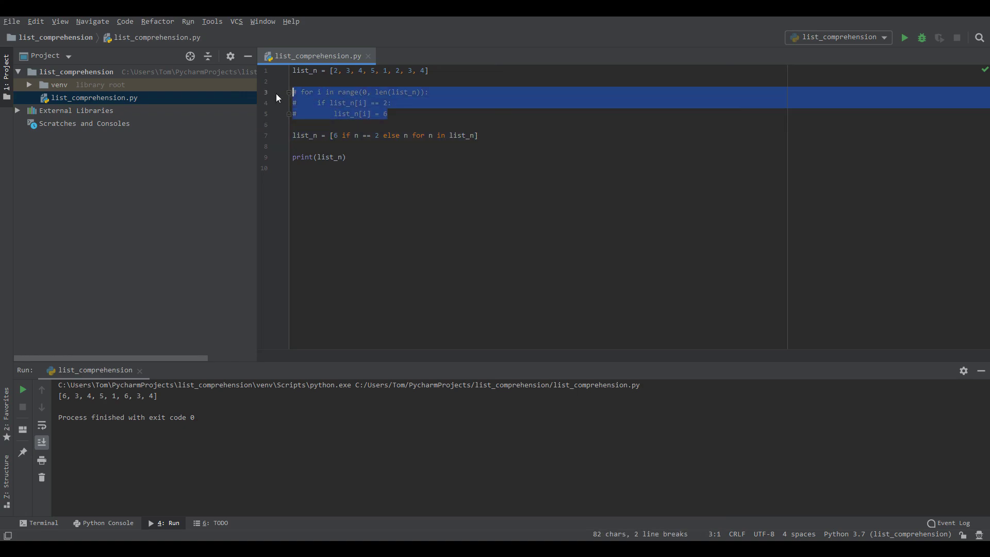
left_click(415, 109)
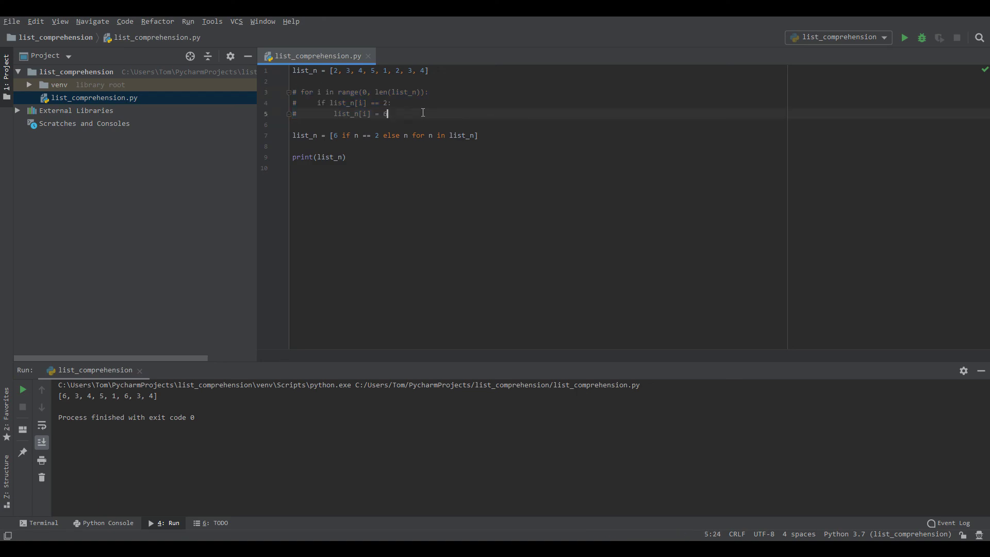
left_click_drag(388, 114, 283, 93)
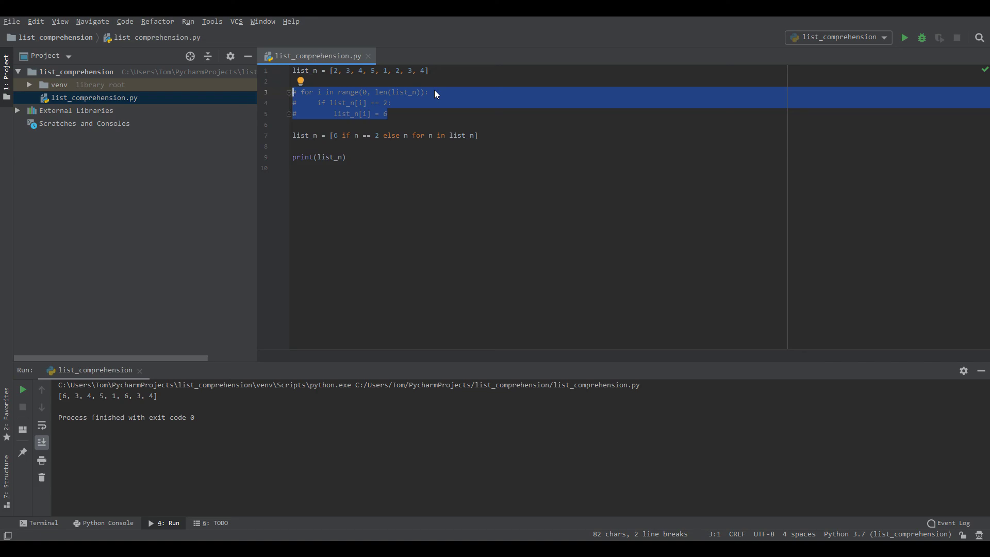
left_click_drag(495, 135, 273, 132)
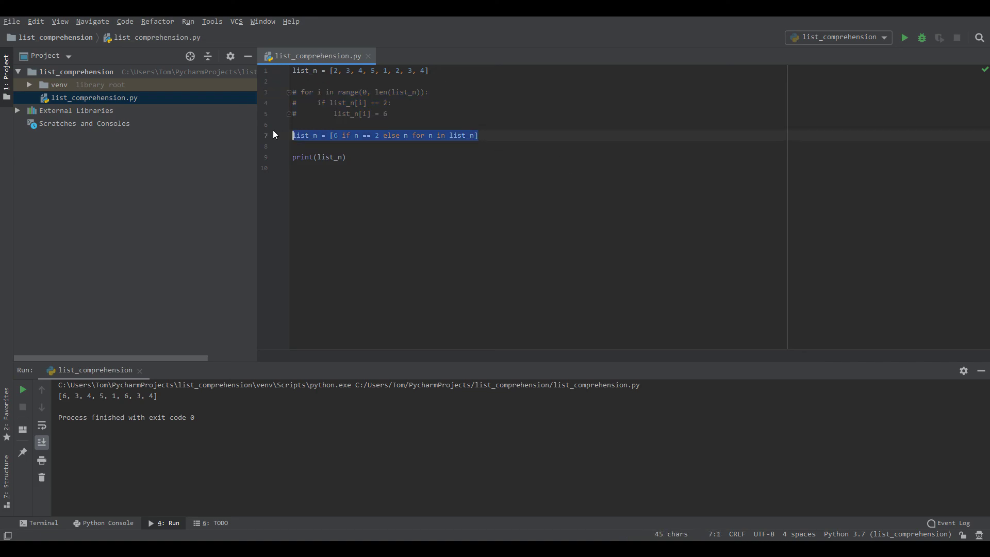
left_click(530, 125)
left_click(495, 136)
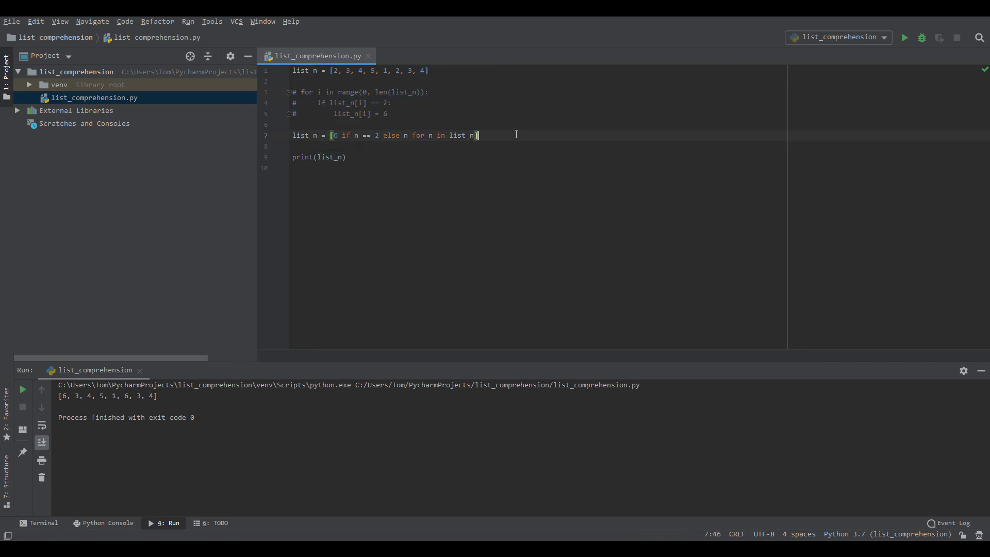